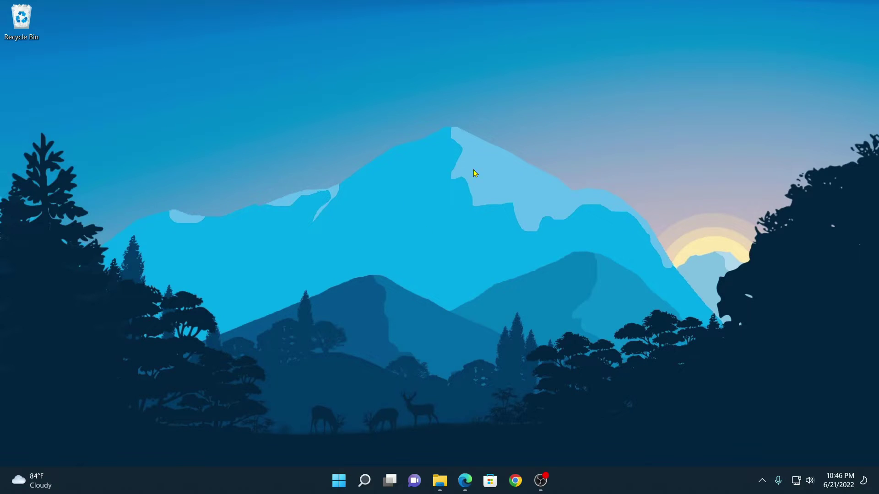
Open the Personalization settings from the desktop's right-click menu
right_click(398, 196)
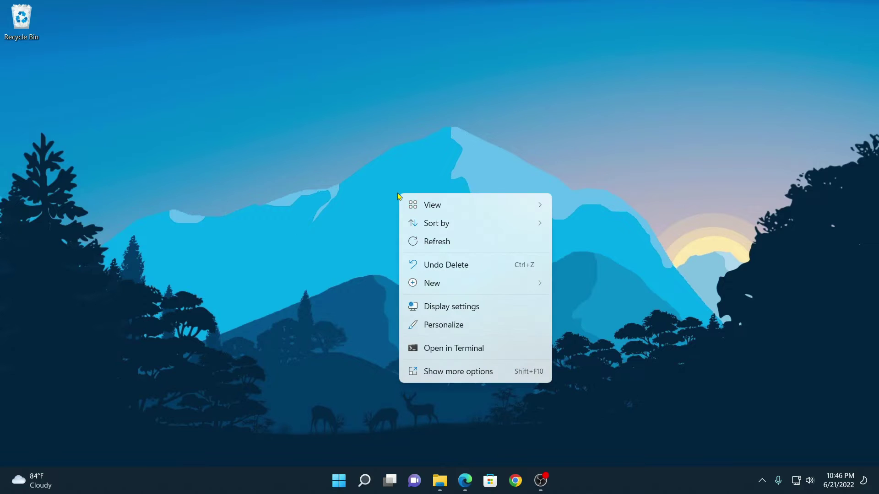
mouse_move(415, 209)
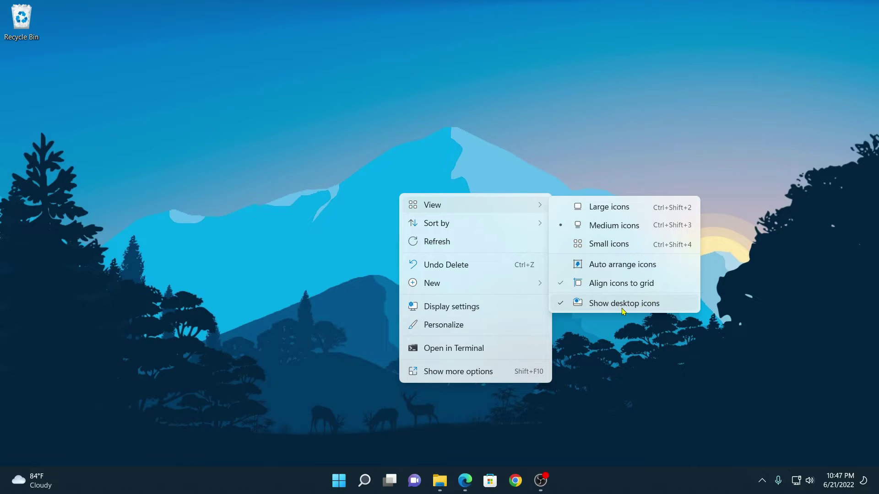
key("Escape")
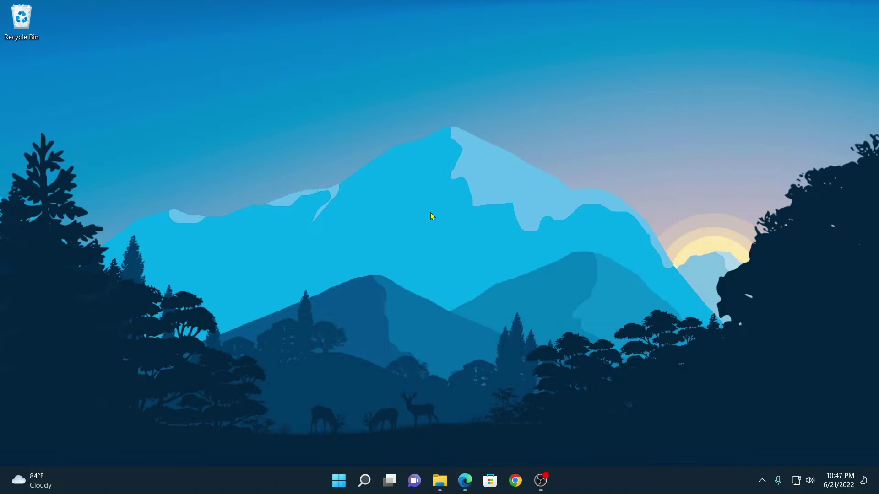
right_click(439, 213)
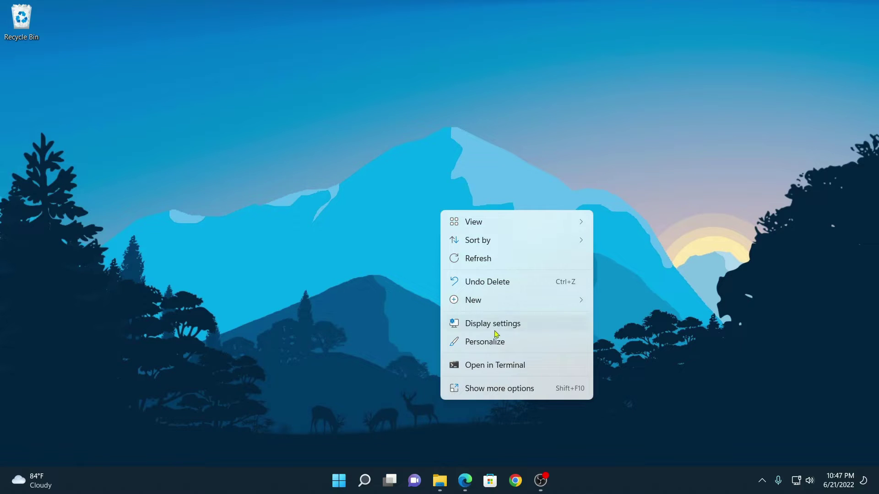
left_click(504, 350)
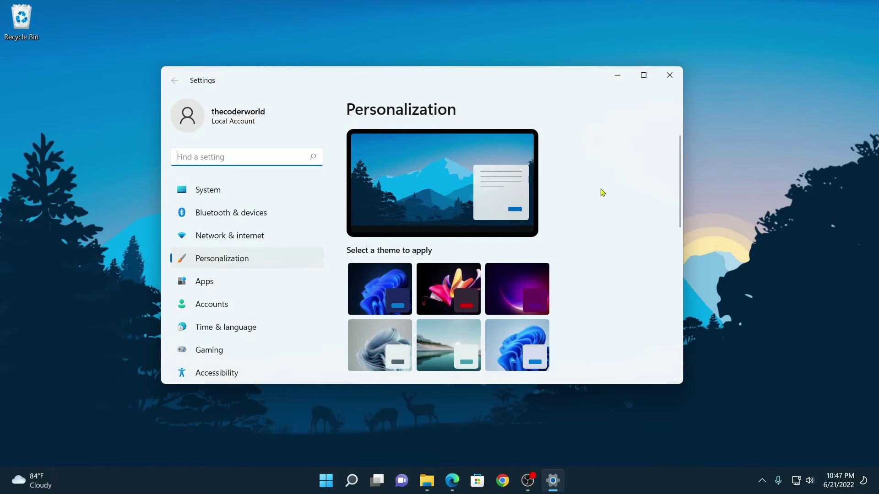
Go to the Themes page and scroll down to its Related settings
left_click(279, 262)
scroll(551, 226, "down", 6)
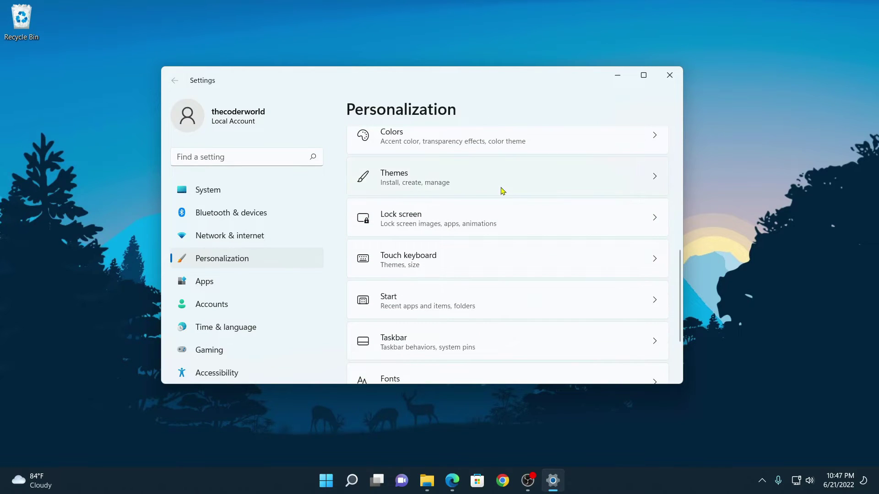
left_click(503, 191)
scroll(591, 199, "down", 3)
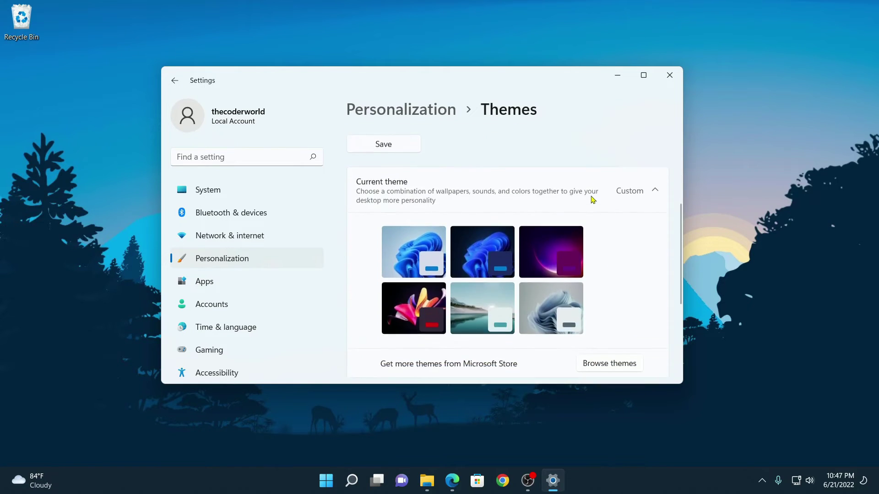
scroll(591, 199, "down", 3)
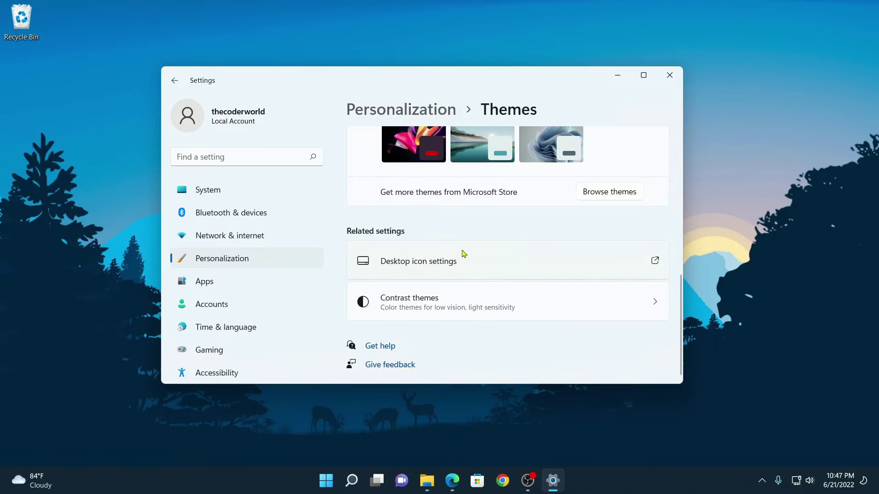
Enable the This PC, Network and Control Panel desktop icons in Desktop icon settings
left_click(427, 265)
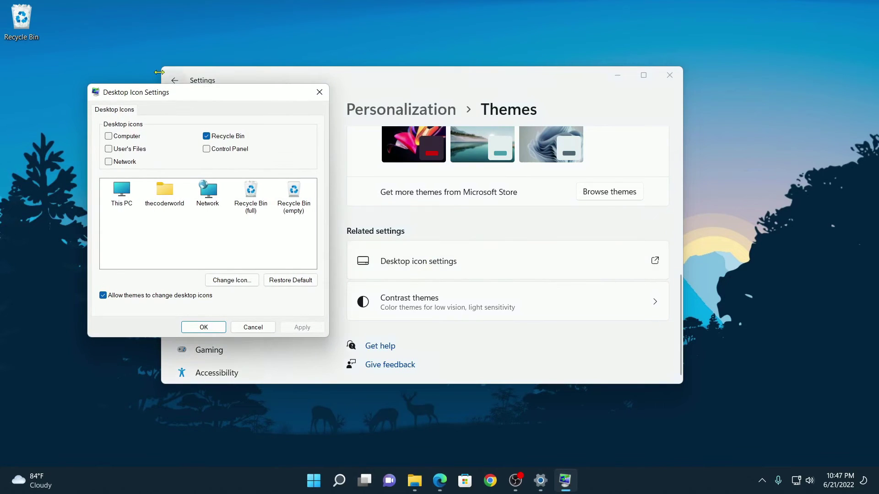
left_click_drag(182, 95, 441, 117)
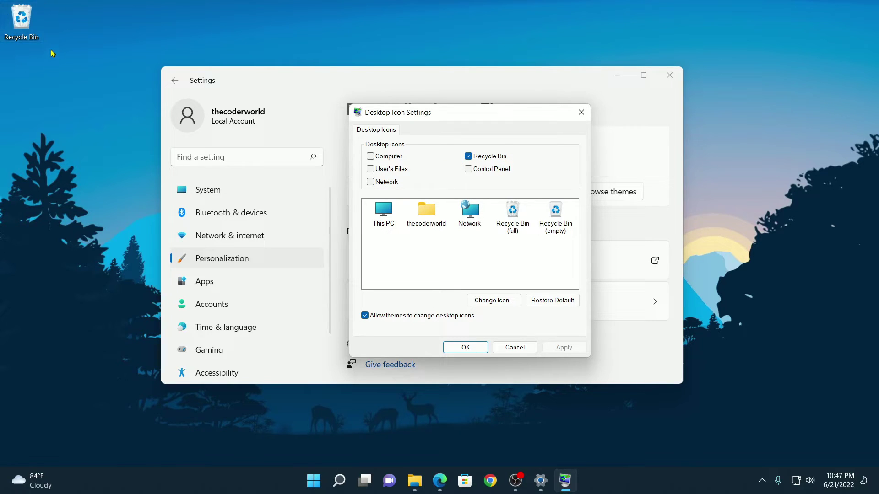
left_click(467, 172)
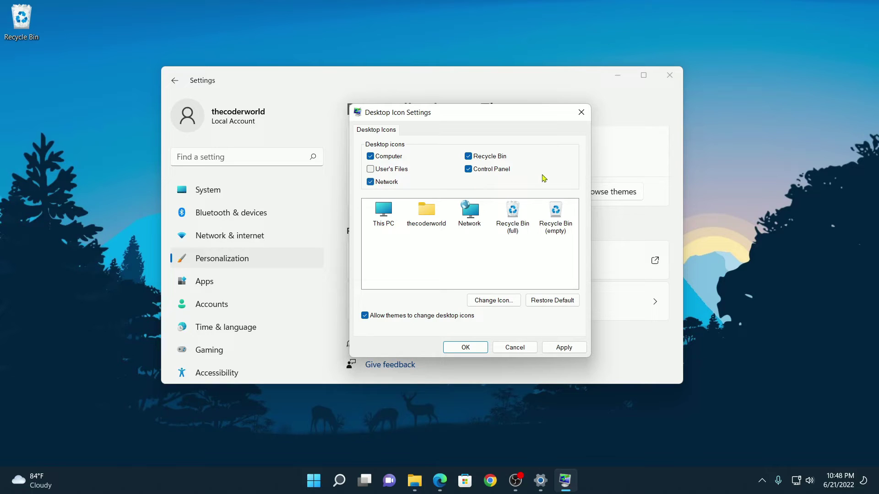
left_click(568, 352)
left_click(466, 348)
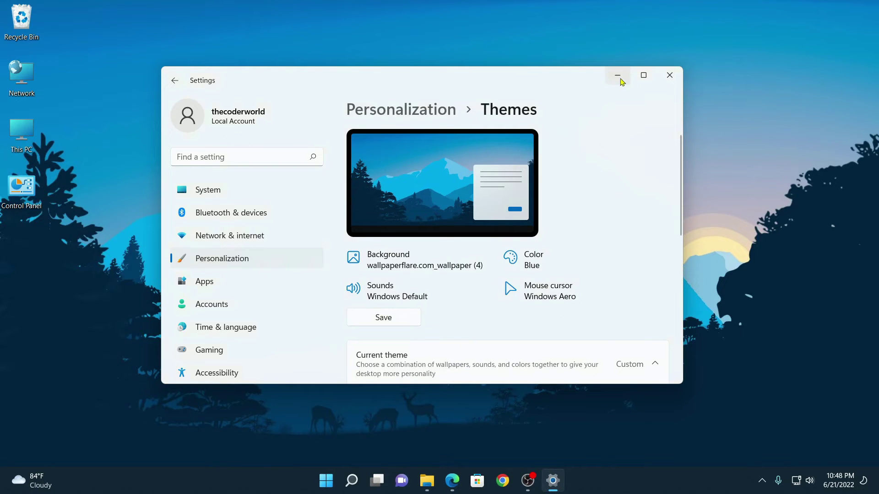
Minimize Settings to check the four desktop icons, then bring Settings back
left_click(618, 75)
left_click_drag(57, 268, 1, 13)
left_click(140, 134)
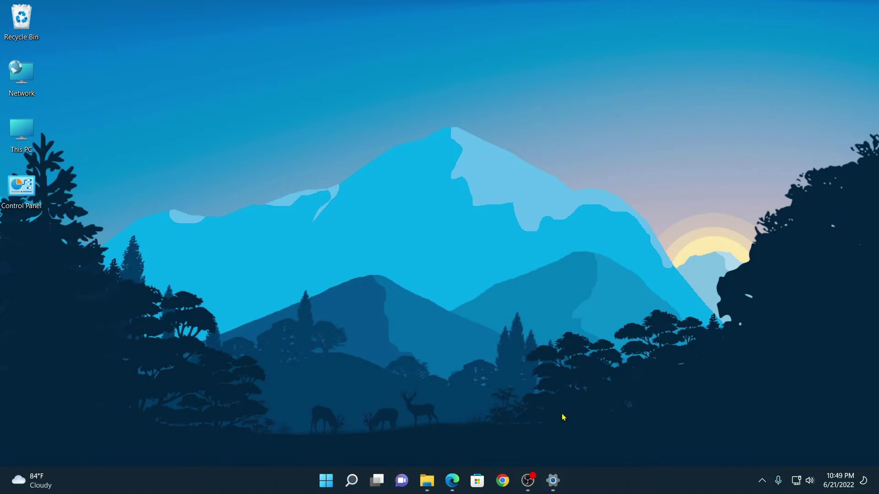
left_click(553, 481)
Change the This PC icon to the monitor-with-moon image and apply it
left_click(471, 270)
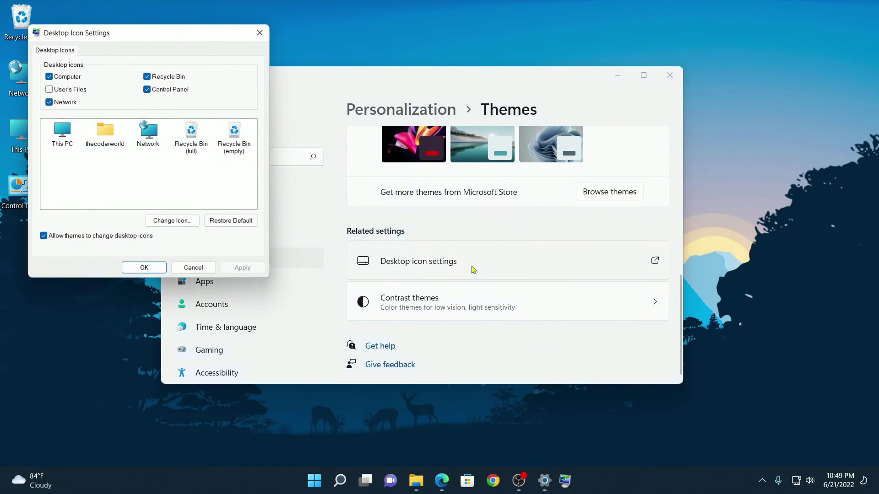
left_click_drag(208, 37, 570, 72)
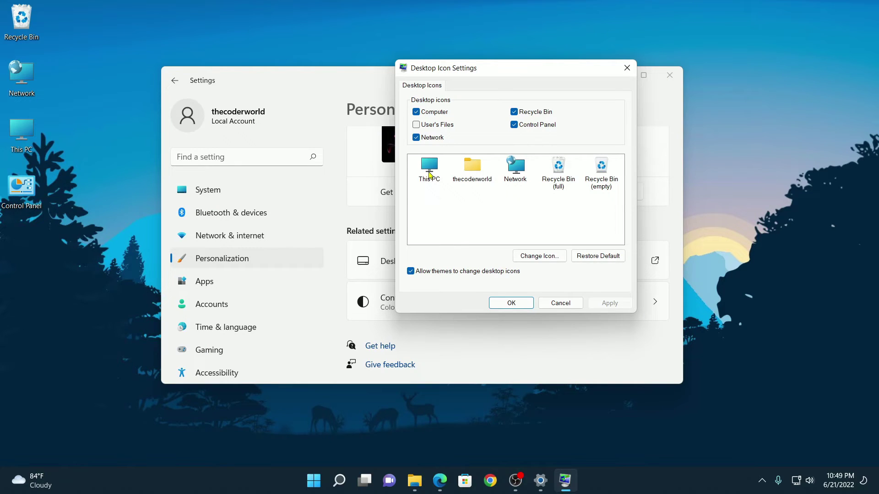
left_click(430, 176)
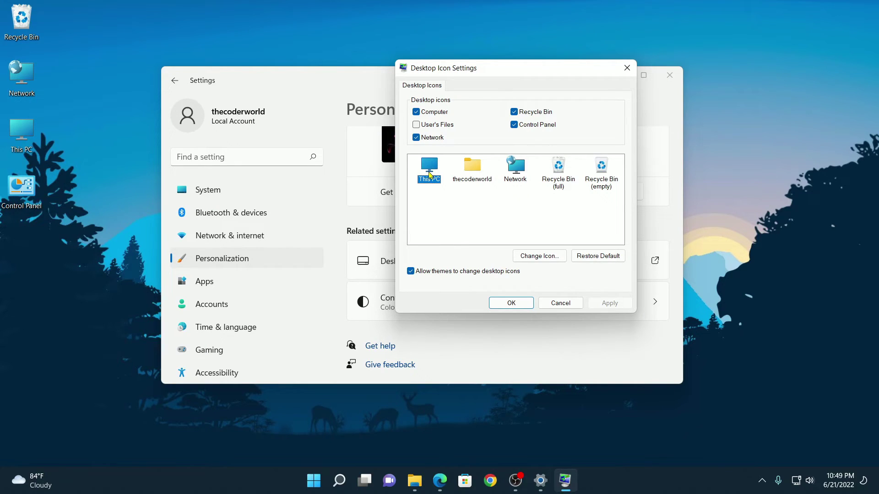
left_click(541, 261)
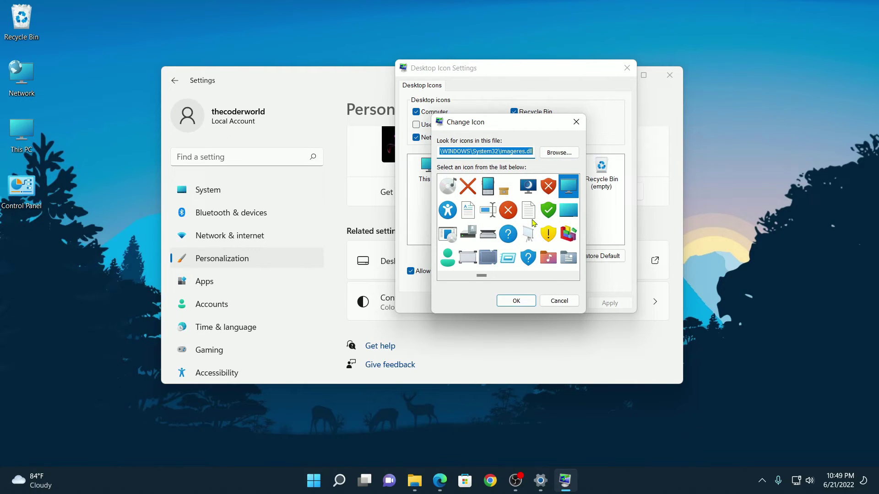
left_click(528, 188)
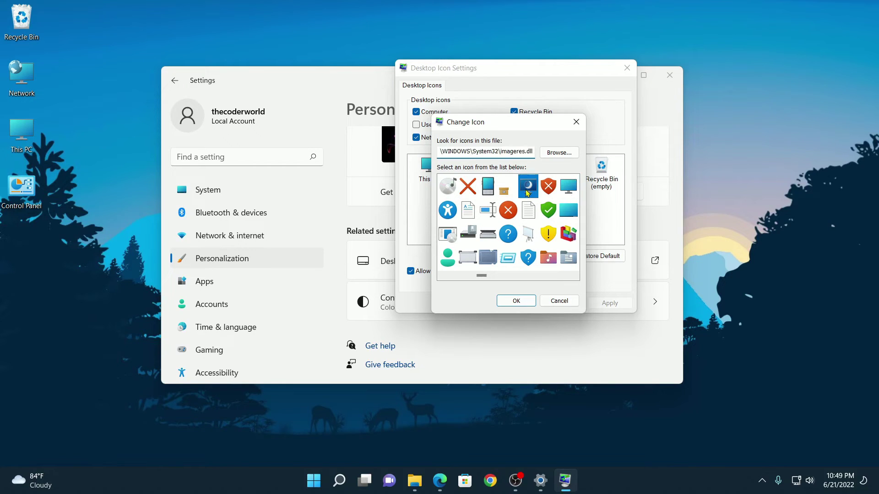
left_click(517, 301)
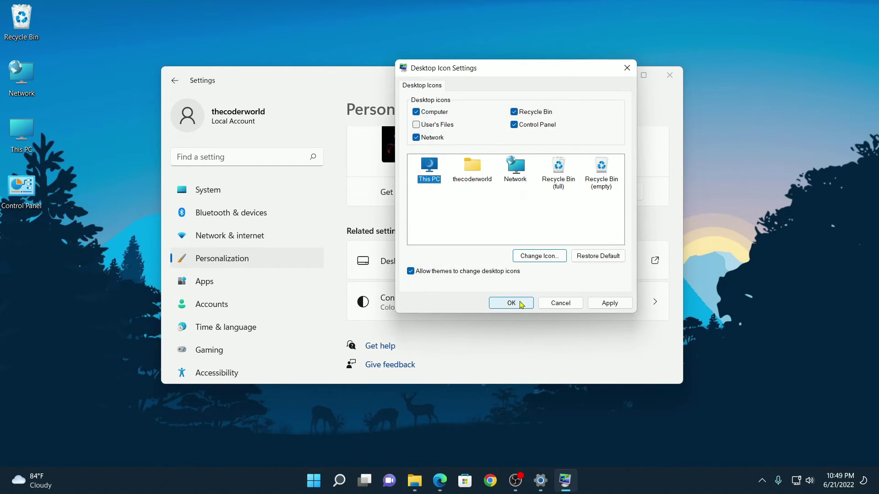
left_click(620, 304)
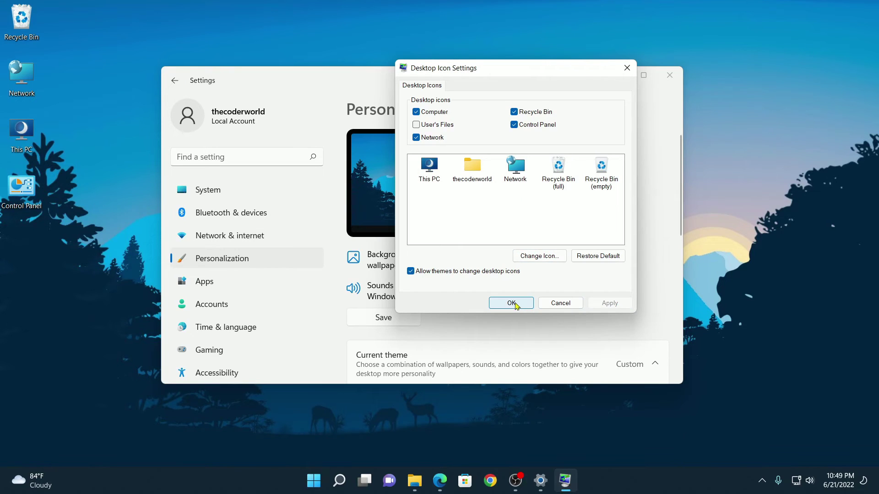
left_click(520, 303)
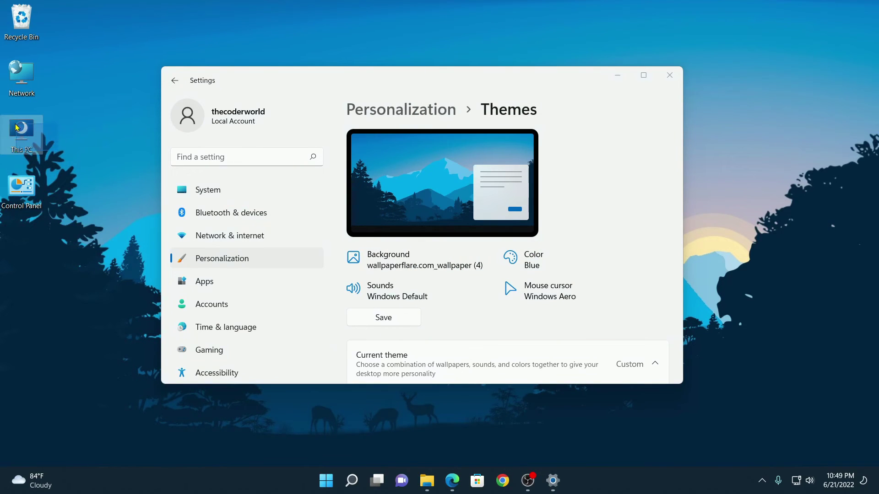
Replace the full Recycle Bin icon with the yellow warning-sign image and apply it
scroll(467, 320, "down", 8)
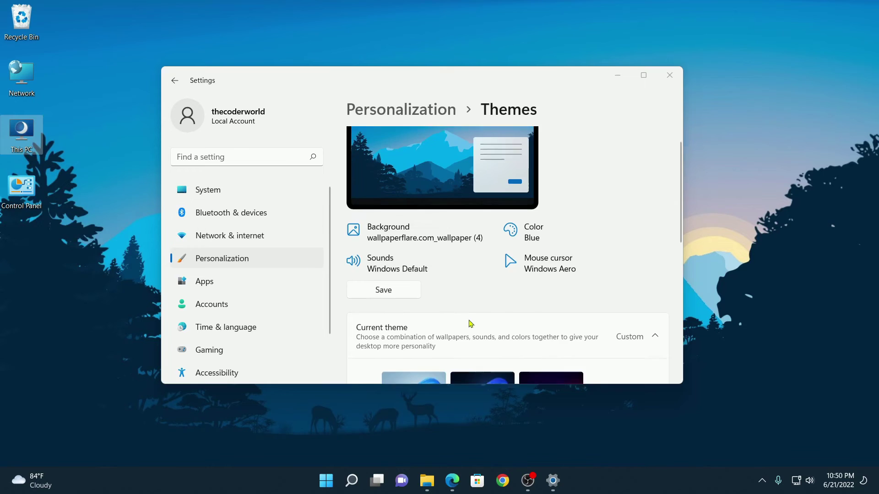
left_click(490, 267)
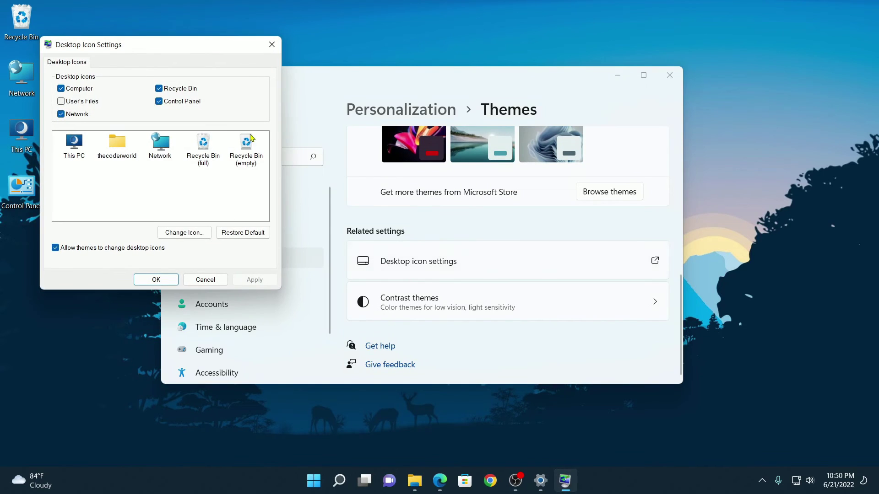
left_click_drag(194, 47, 567, 70)
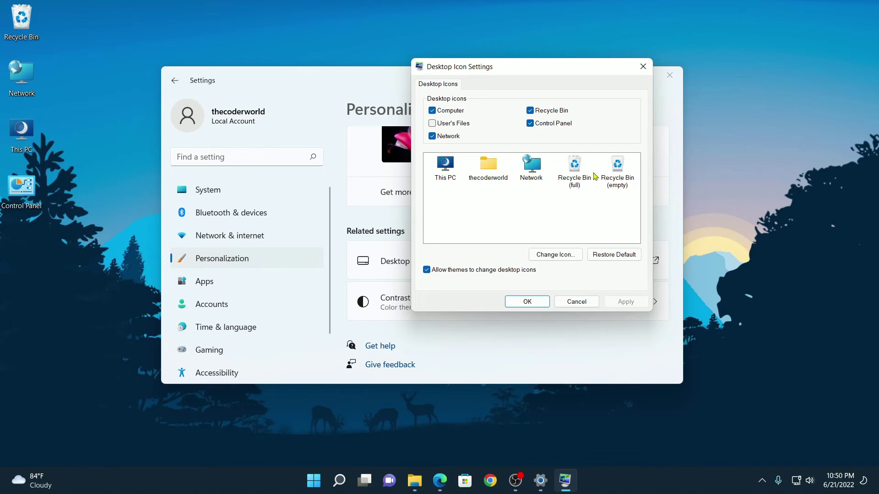
left_click(575, 169)
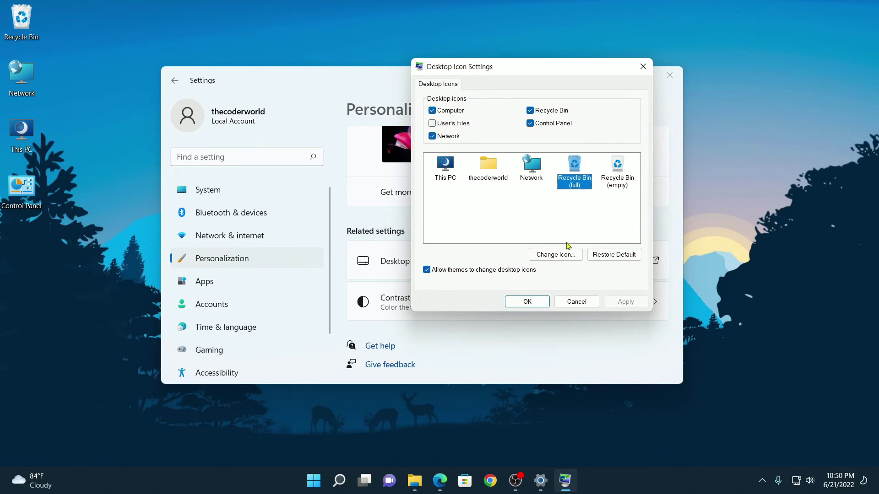
left_click(544, 259)
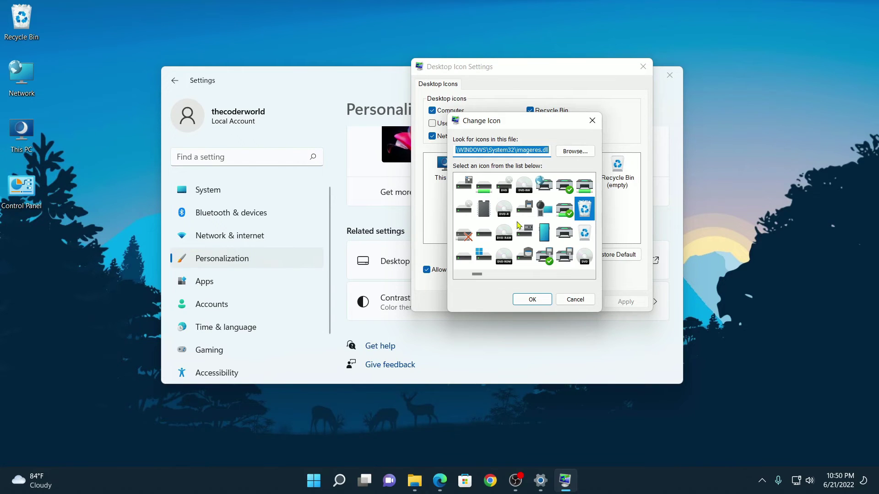
scroll(517, 224, "right", 3)
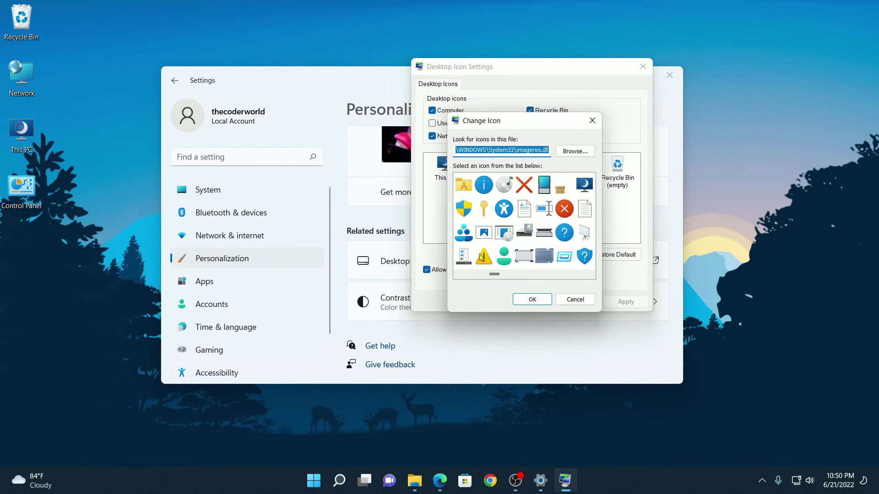
left_click(484, 257)
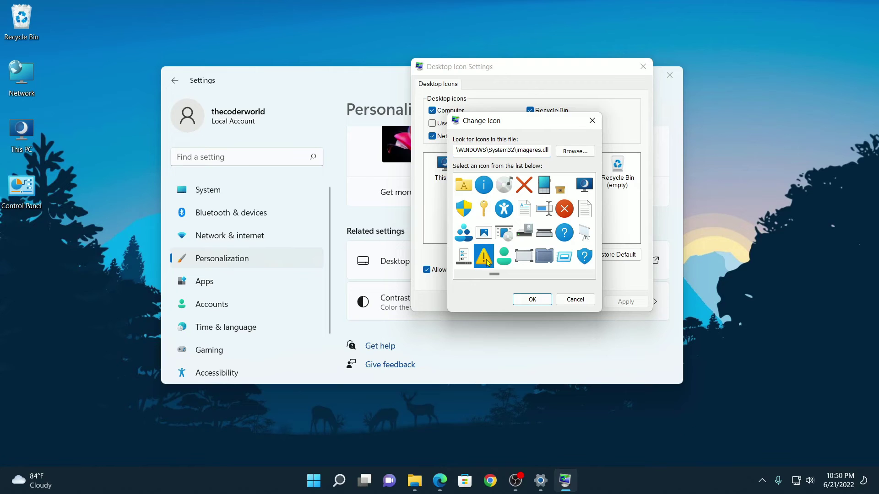
left_click(541, 299)
left_click(635, 304)
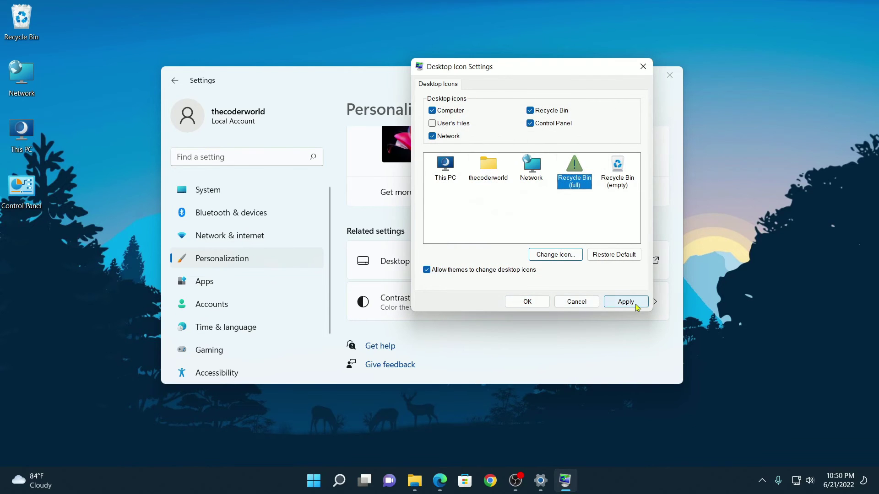
left_click(521, 305)
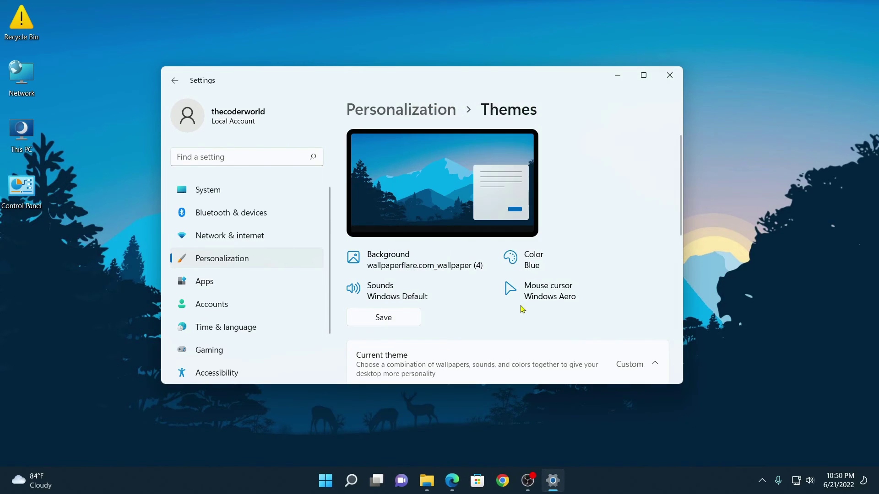
left_click(40, 39)
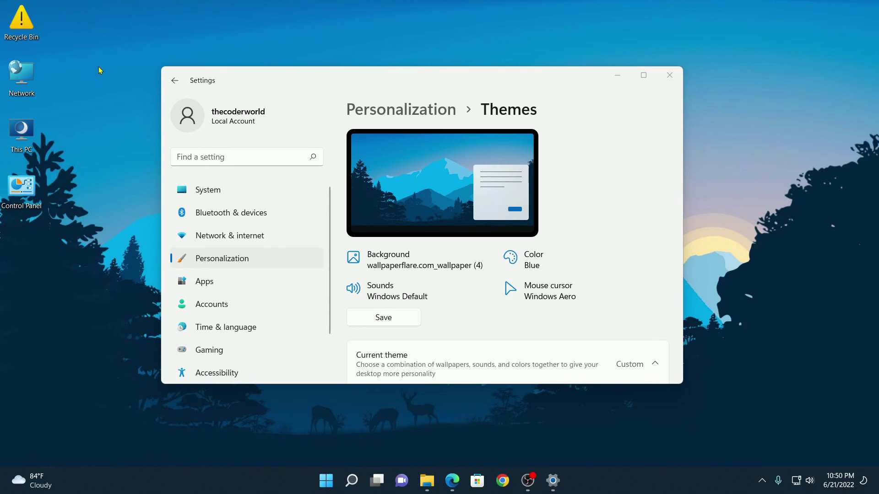
Restore This PC's default monitor icon, then reopen Desktop icon settings
scroll(548, 275, "down", 8)
left_click(527, 262)
left_click_drag(224, 60, 604, 76)
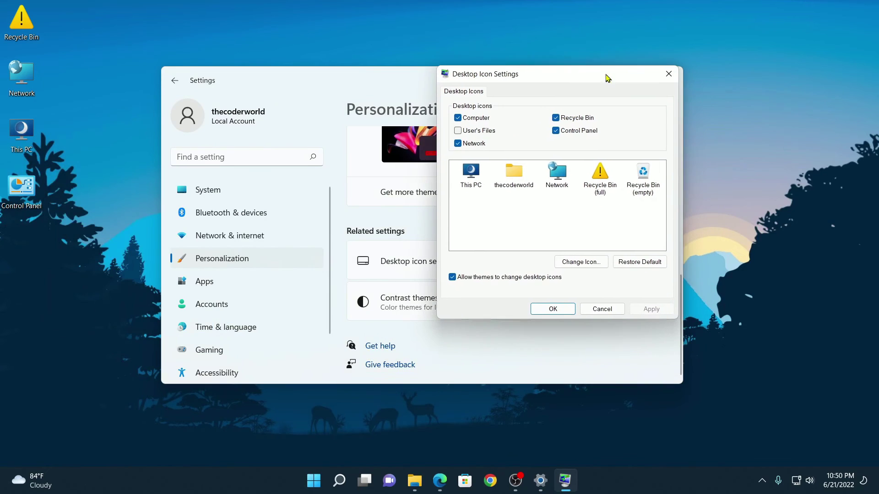
left_click(647, 265)
left_click(646, 308)
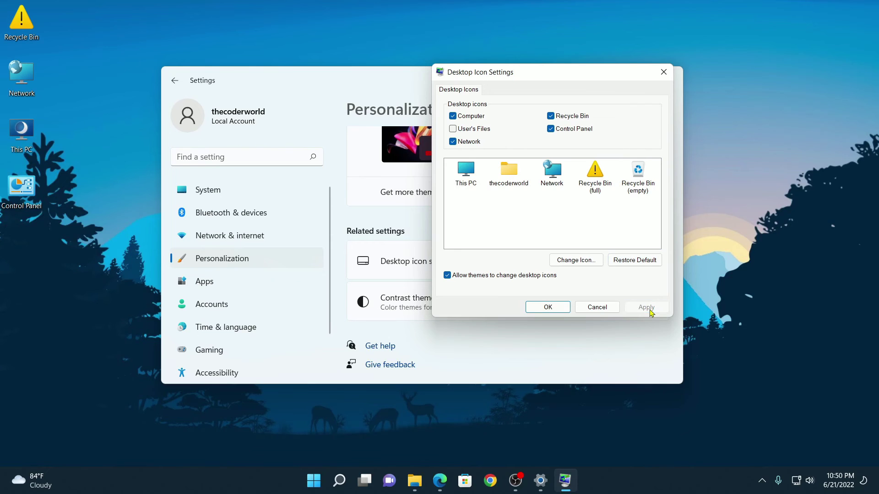
left_click(548, 307)
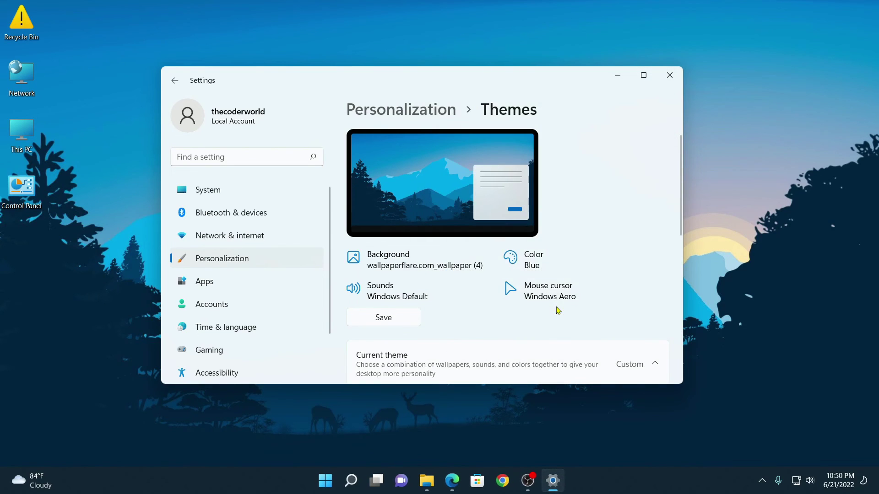
scroll(457, 270, "down", 10)
left_click(453, 268)
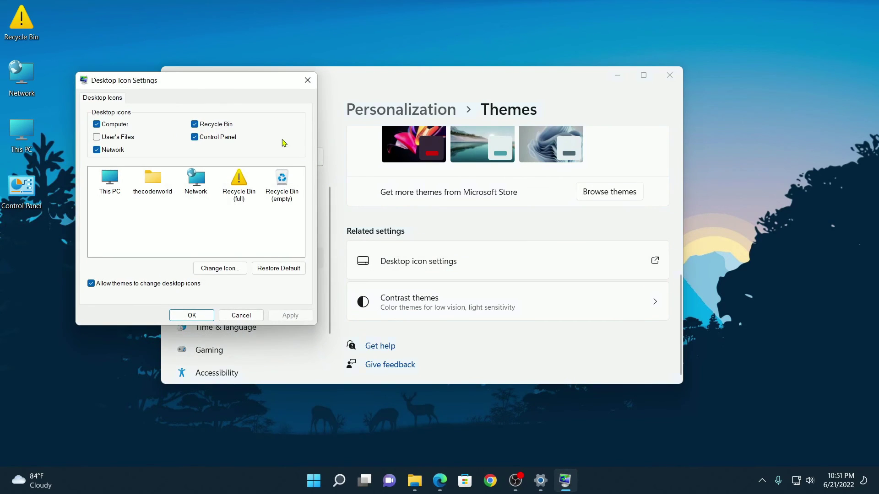
Restore the full Recycle Bin's default icon and apply it
left_click_drag(256, 80, 514, 92)
left_click(497, 210)
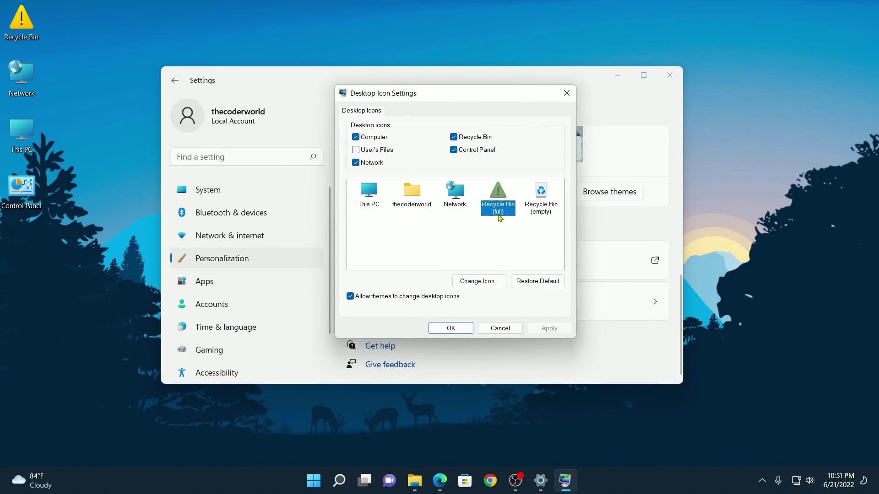
left_click(537, 281)
left_click(548, 328)
left_click(465, 331)
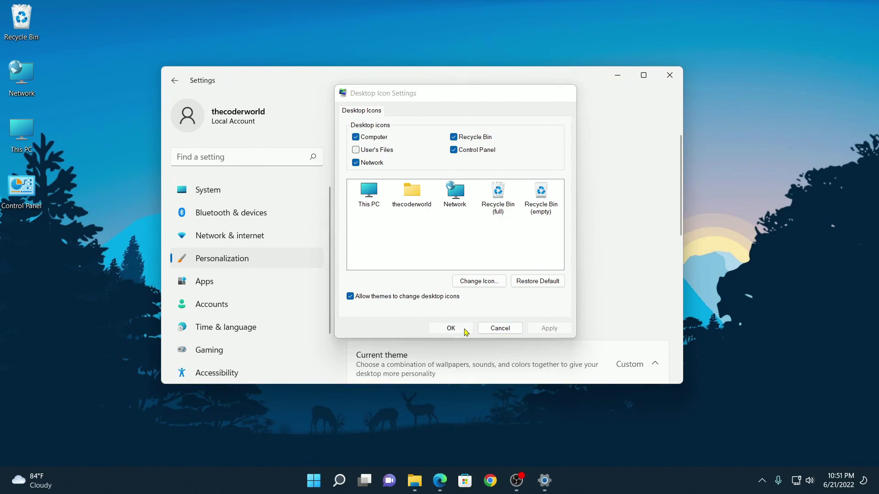
Remove the Computer, Network and Control Panel icons from the desktop
left_click(540, 298)
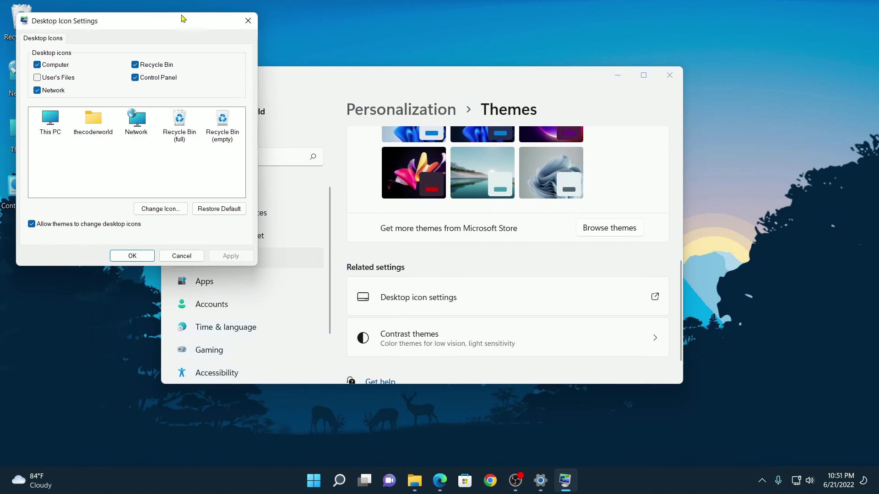
left_click_drag(183, 18, 541, 94)
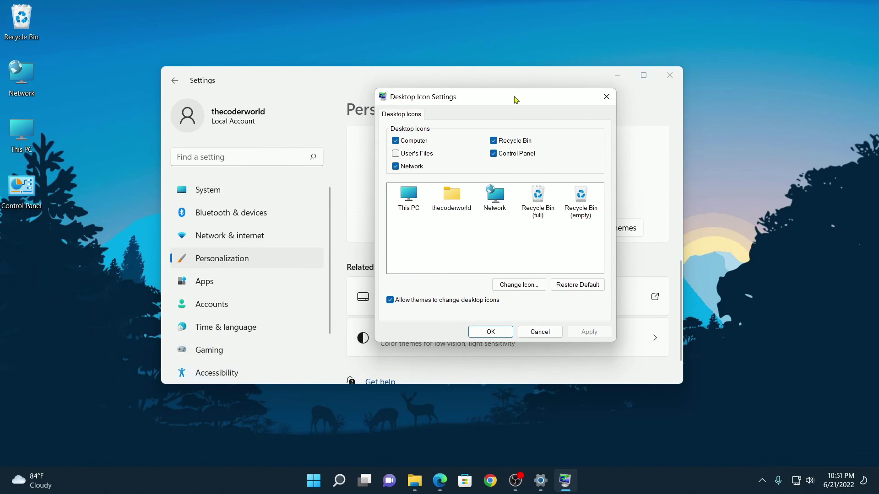
left_click(396, 142)
left_click(395, 167)
left_click(493, 155)
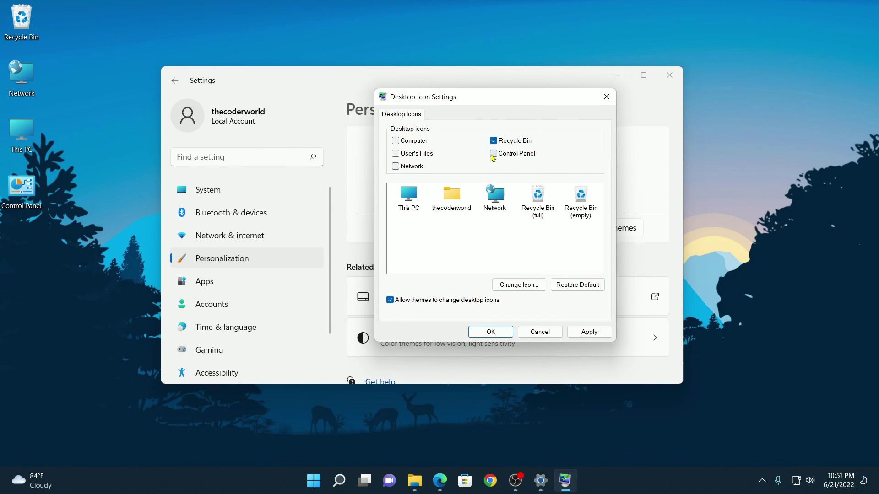
left_click(591, 332)
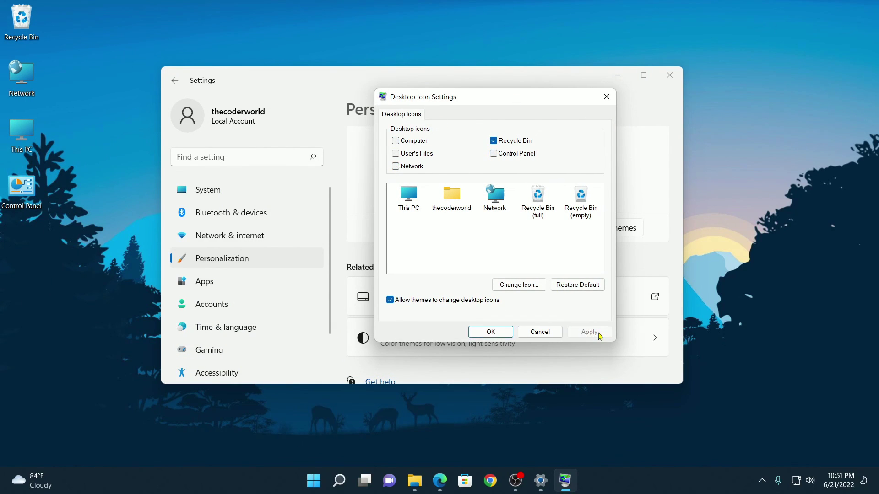
left_click(501, 336)
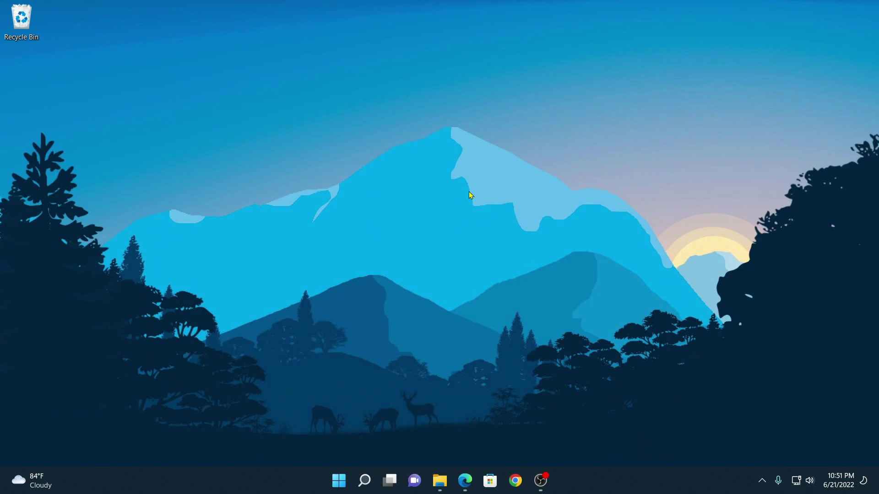